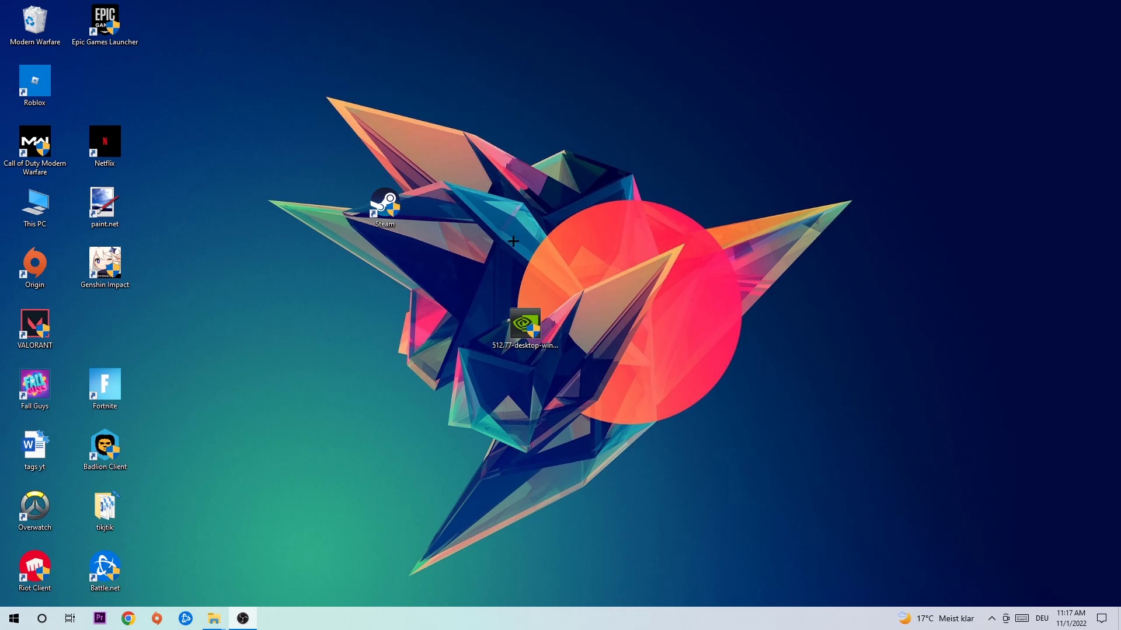
pyautogui.rightClick(501, 617)
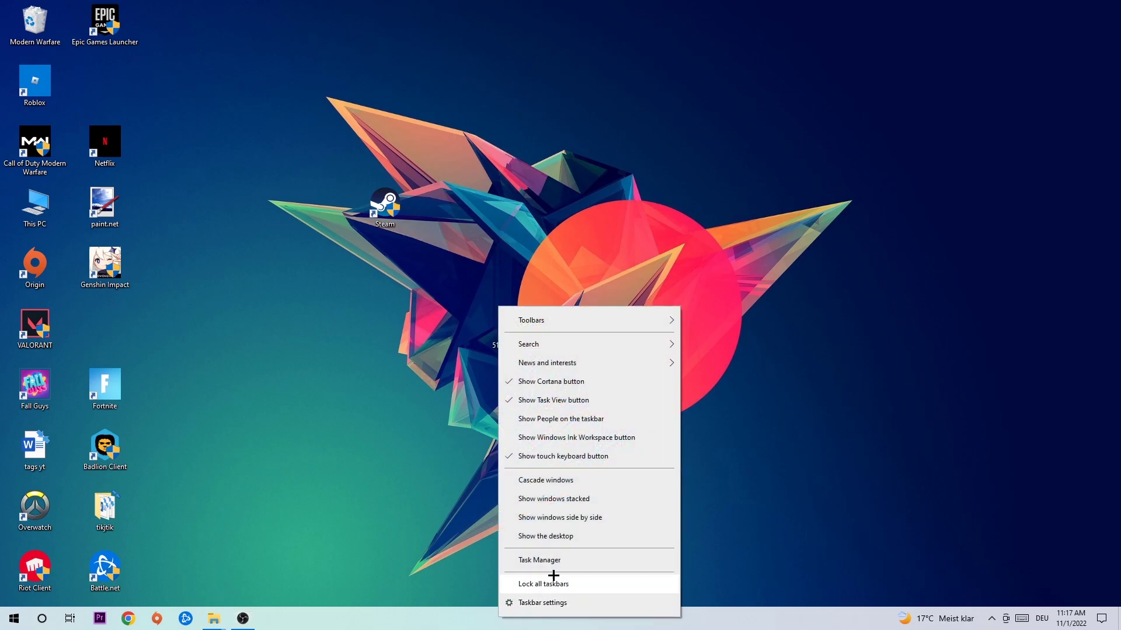
pyautogui.click(570, 560)
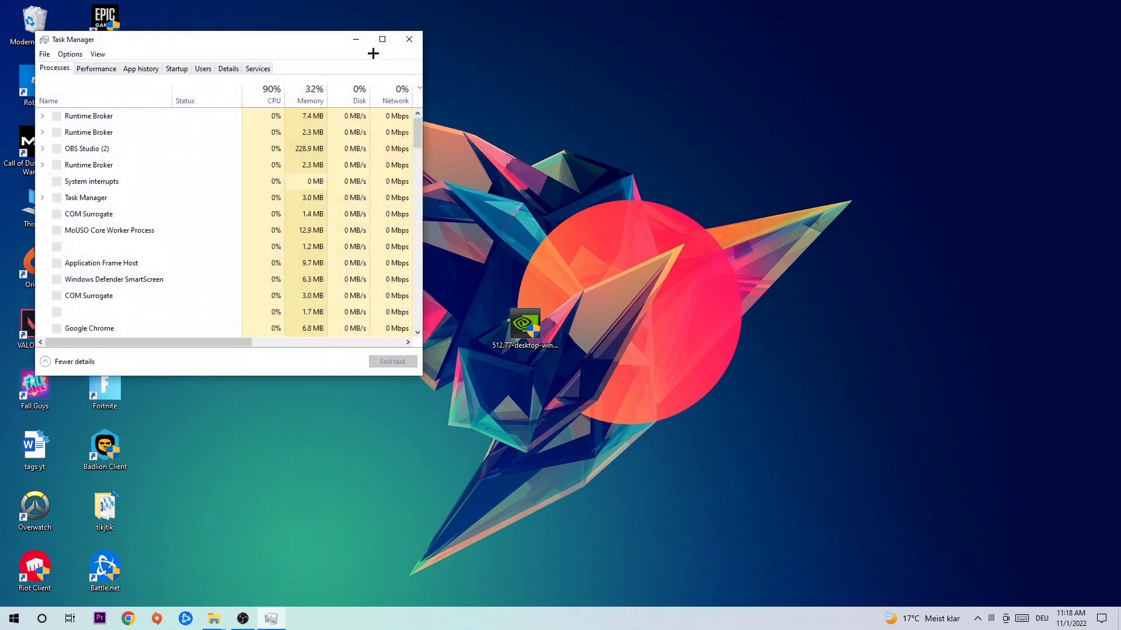
pyautogui.click(376, 40)
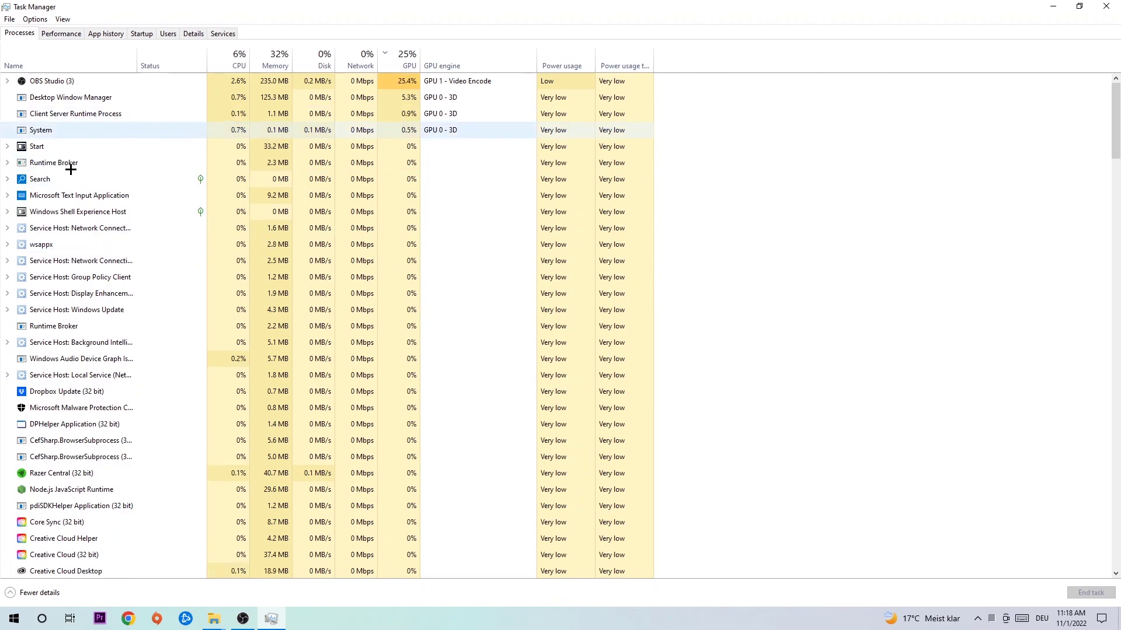
pyautogui.click(52, 196)
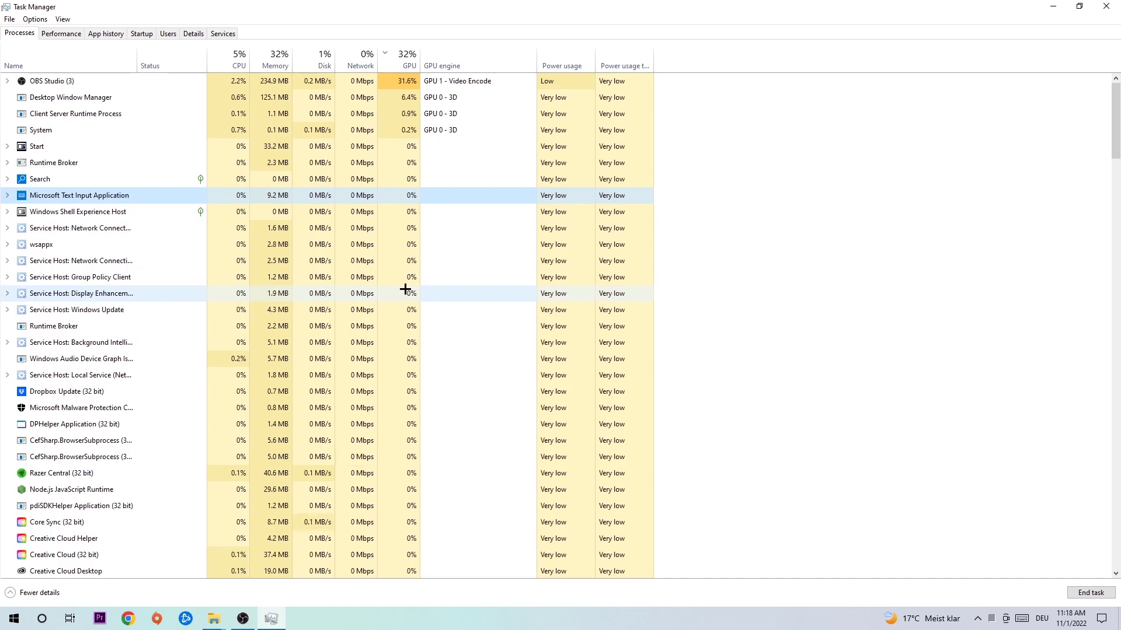
pyautogui.rightClick(255, 196)
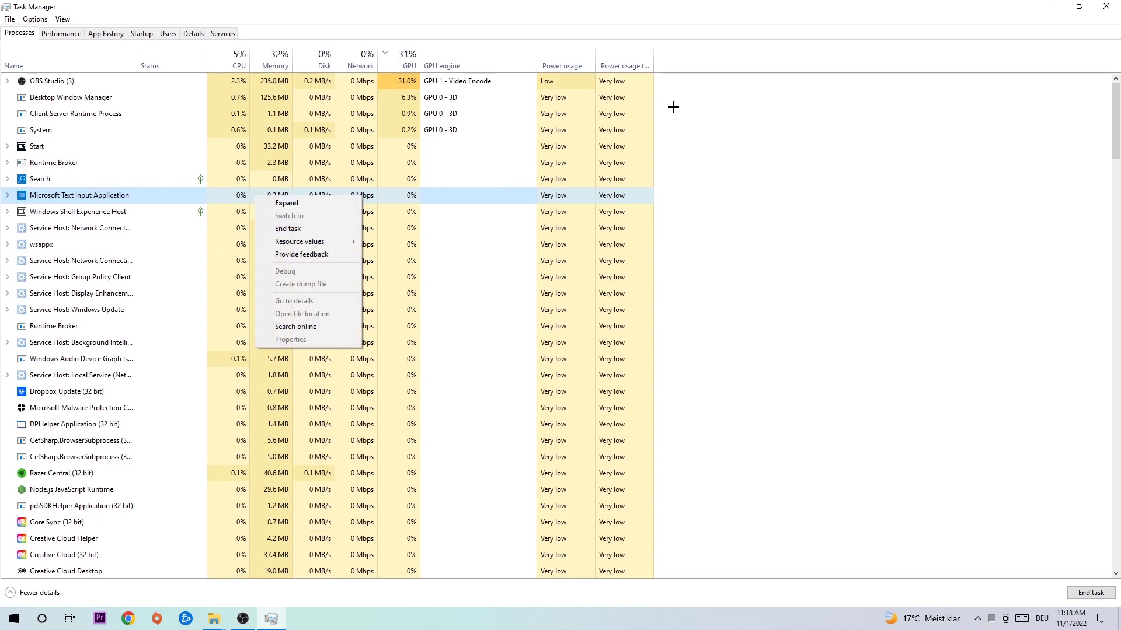
pyautogui.click(1107, 6)
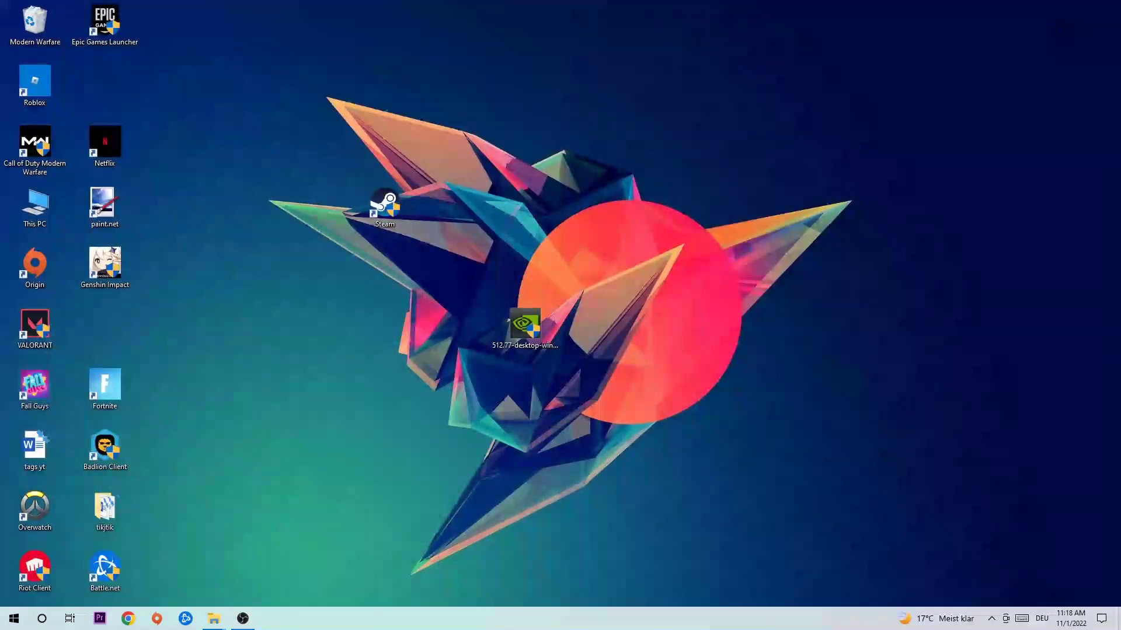
pyautogui.click(15, 618)
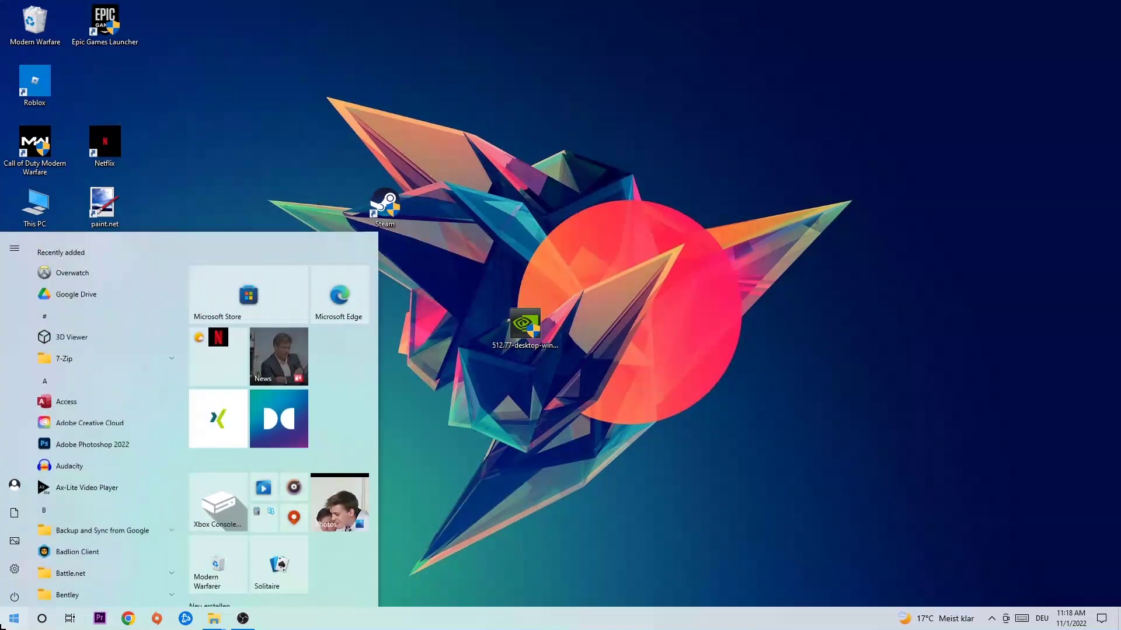
pyautogui.click(18, 569)
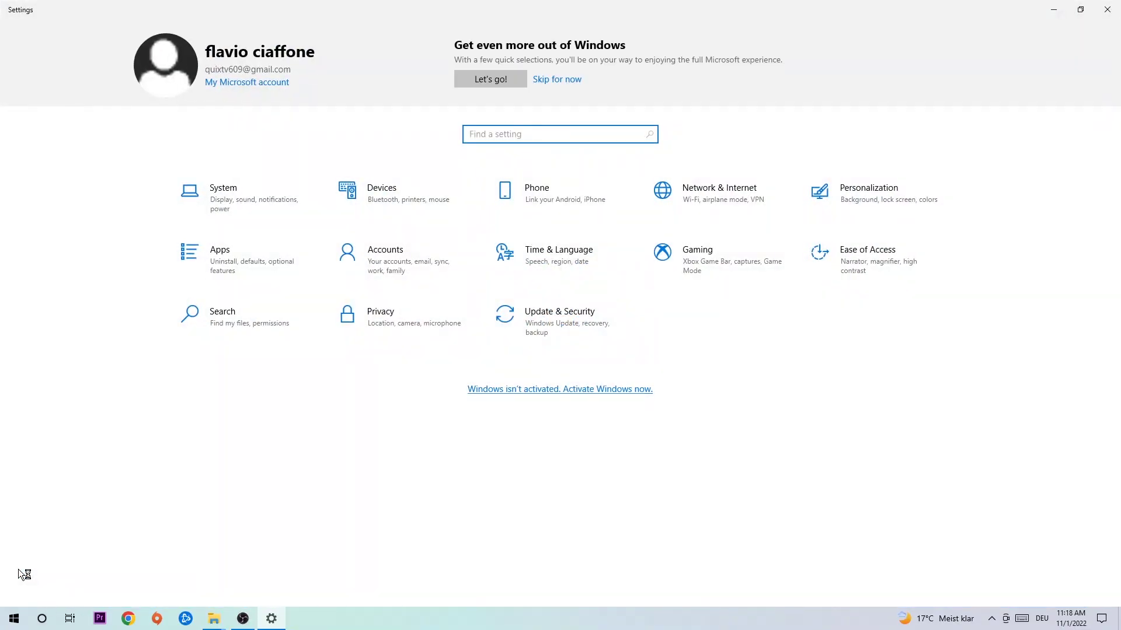
pyautogui.click(575, 320)
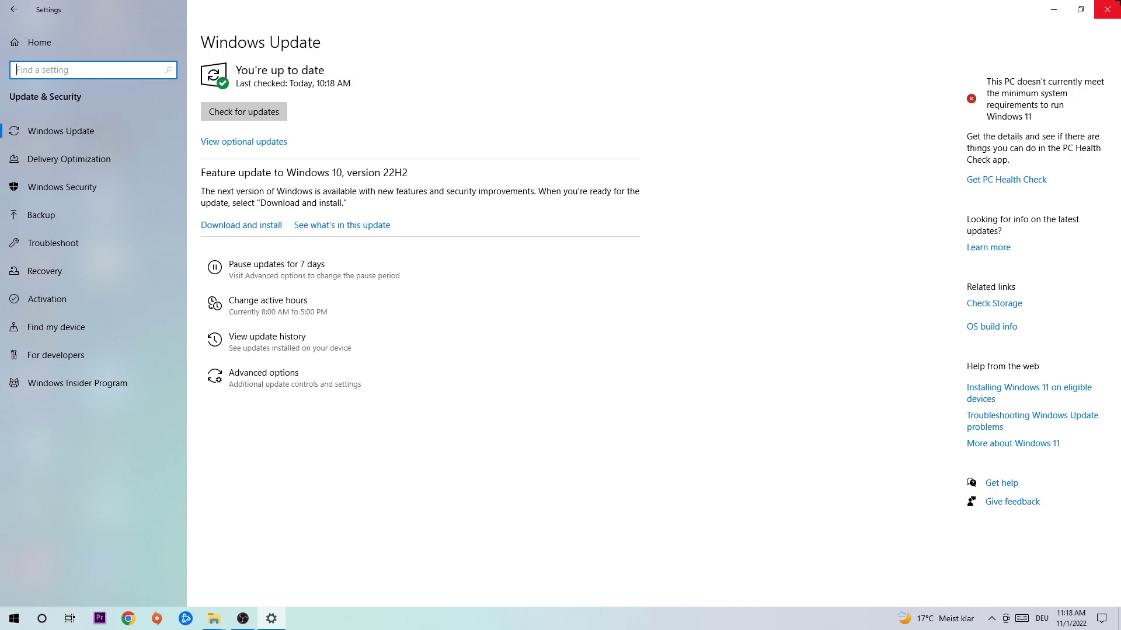
pyautogui.click(1108, 10)
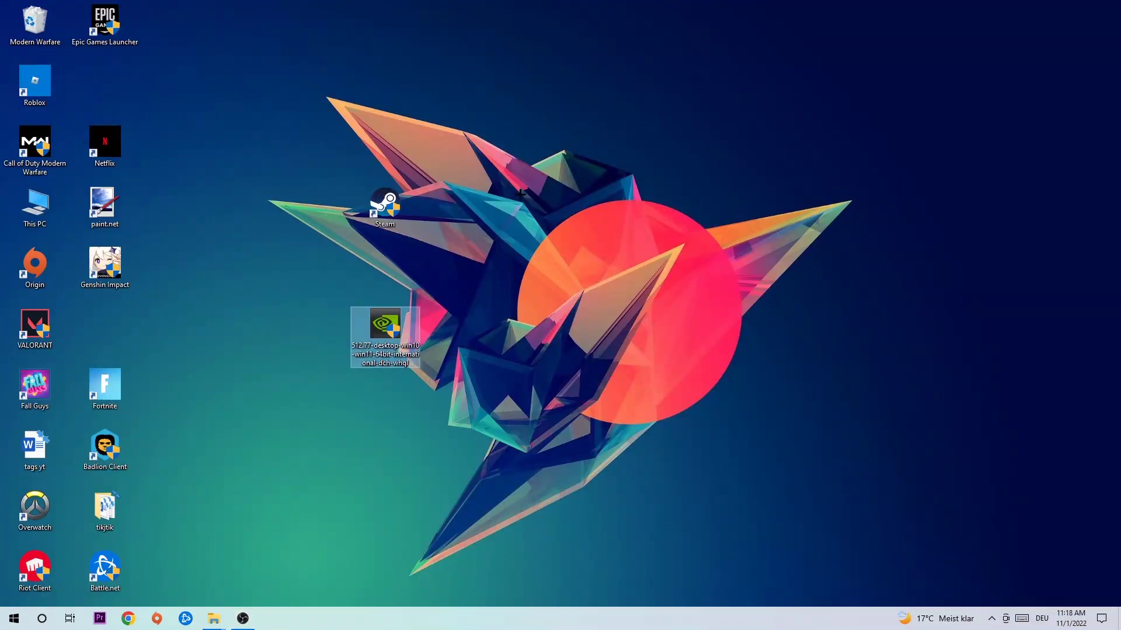
# Move the NVIDIA driver file into the left icon column and the Steam shortcut toward the centre
pyautogui.click(492, 262)
pyautogui.moveTo(385, 326); pyautogui.dragTo(525, 326)
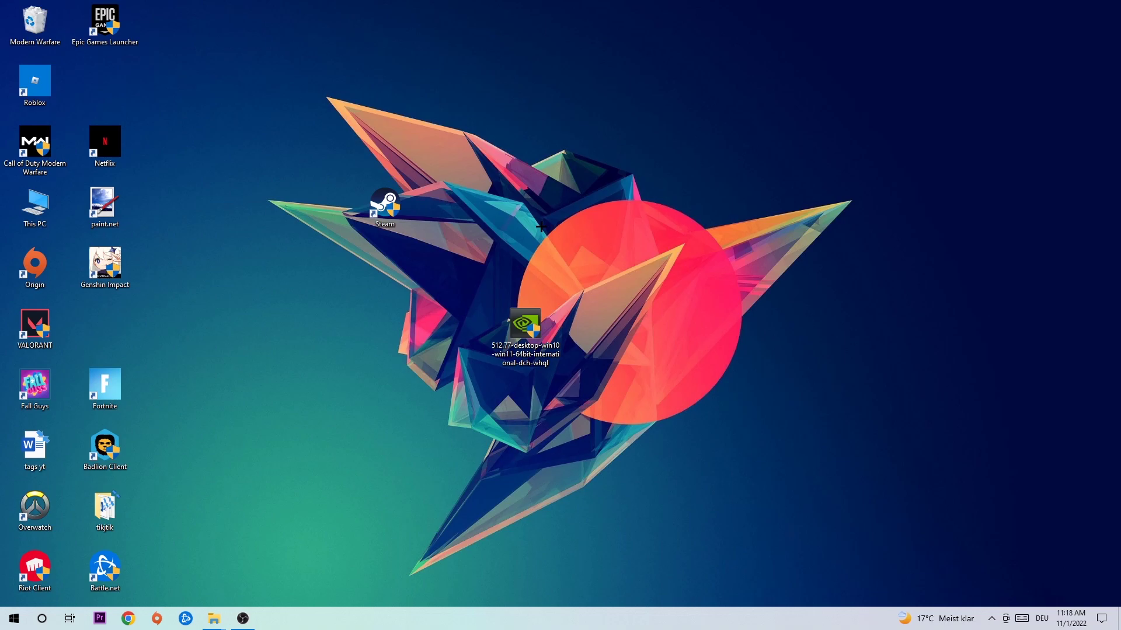
pyautogui.moveTo(525, 326); pyautogui.dragTo(110, 328)
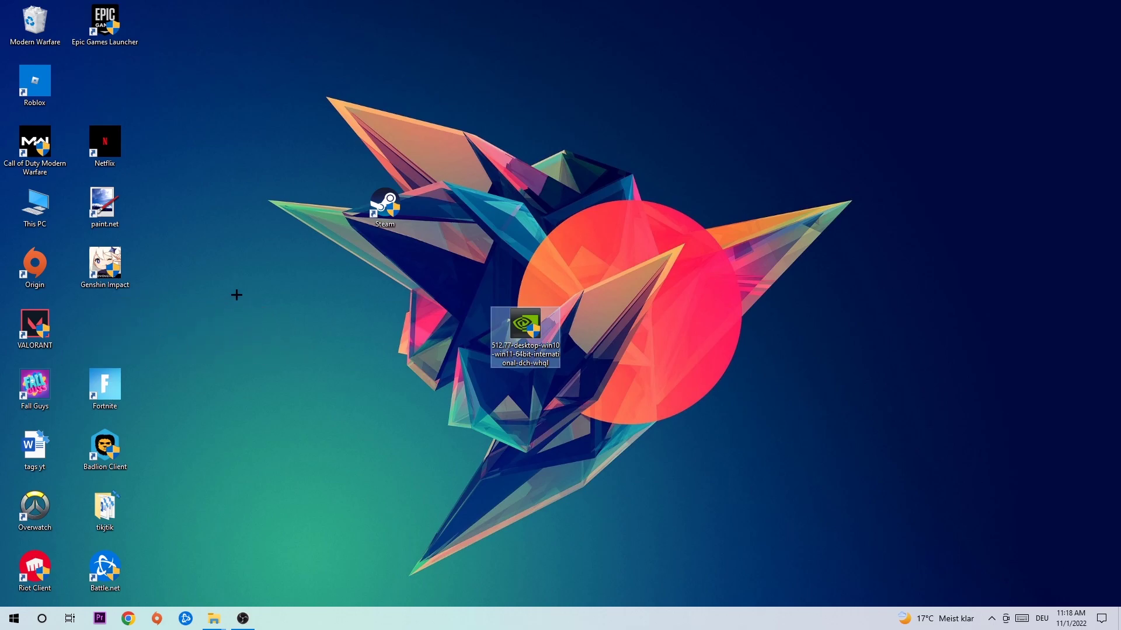
pyautogui.moveTo(385, 206)
pyautogui.mouseDown()
pyautogui.moveTo(595, 263)
pyautogui.moveTo(526, 263)
pyautogui.moveTo(666, 263)
pyautogui.moveTo(525, 264)
pyautogui.mouseUp()
# In the Steam shortcut's Properties, keep Windows 8 compatibility mode with Run as administrator enabled
pyautogui.rightClick(525, 262)
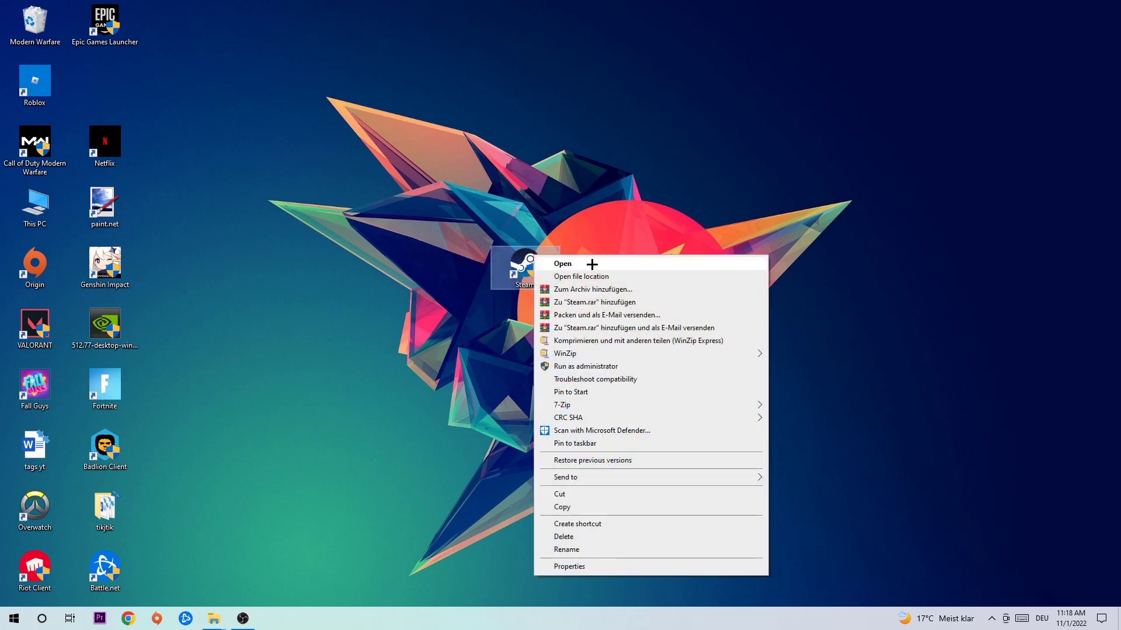
pyautogui.click(569, 567)
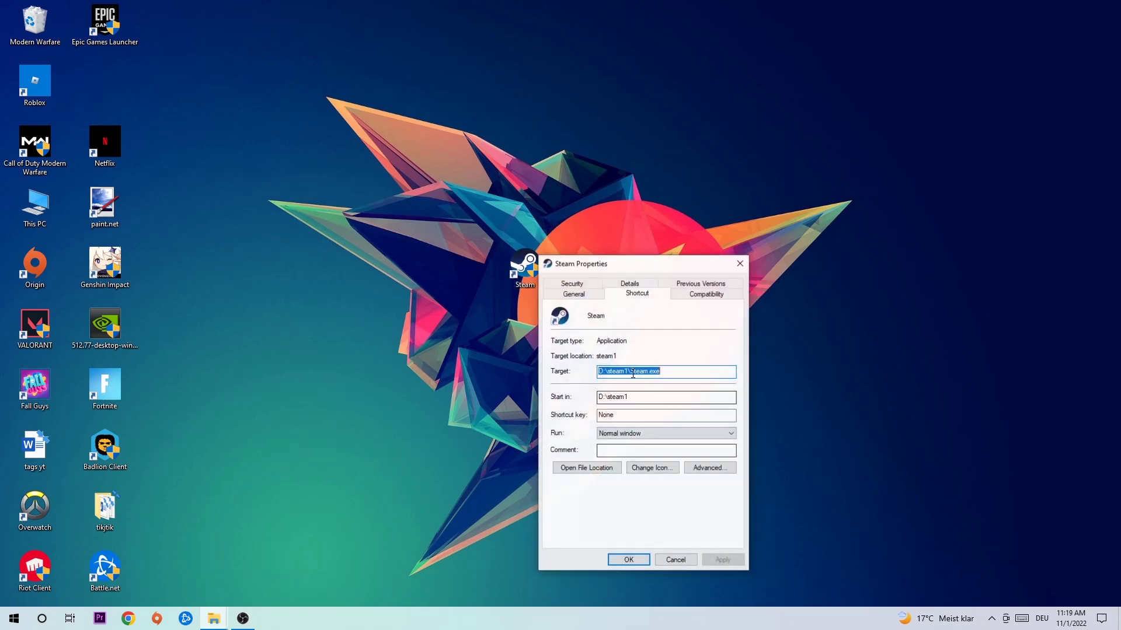
pyautogui.click(706, 294)
pyautogui.moveTo(674, 263); pyautogui.dragTo(498, 139)
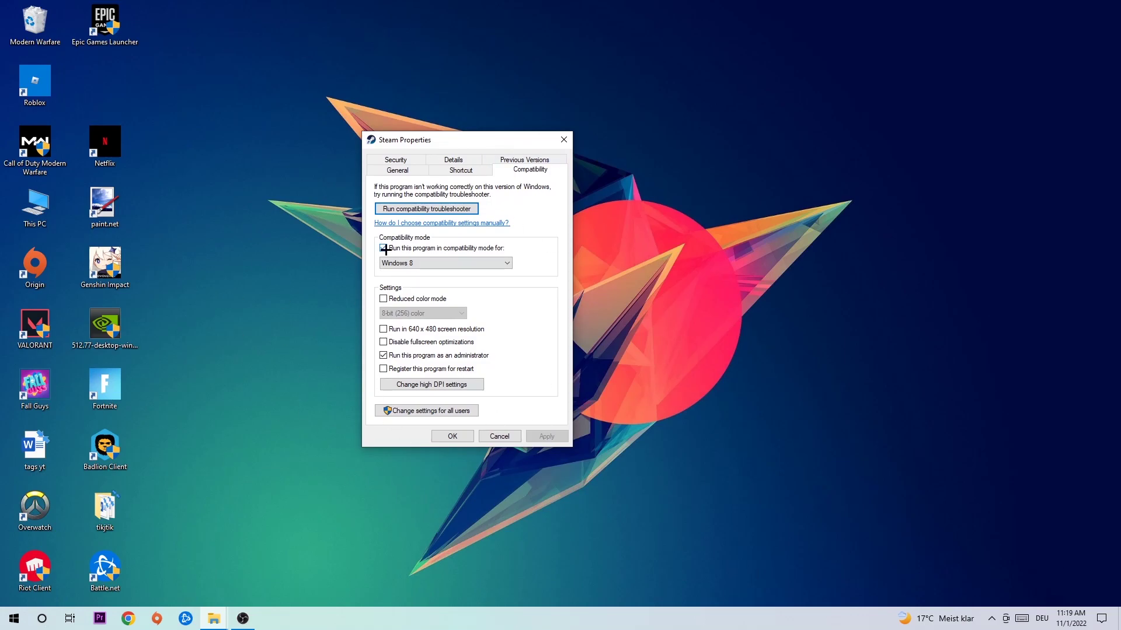
pyautogui.click(451, 266)
pyautogui.click(546, 230)
# Close Steam's properties with OK and place the shortcut upper left of the red circle
pyautogui.click(490, 436)
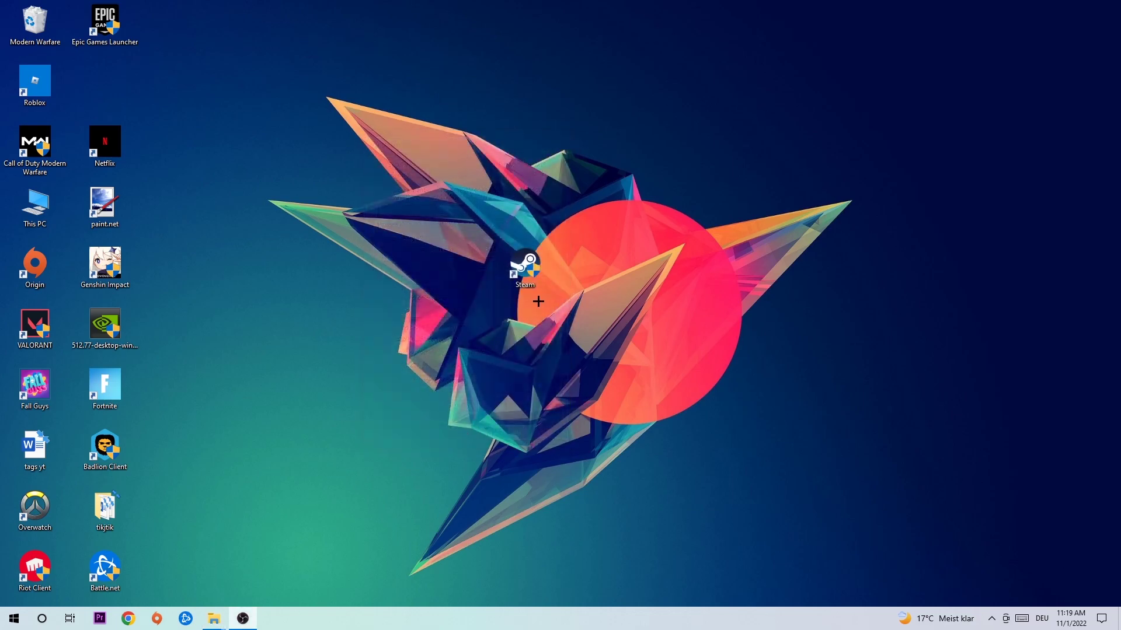
pyautogui.click(523, 349)
pyautogui.moveTo(524, 267); pyautogui.dragTo(455, 147)
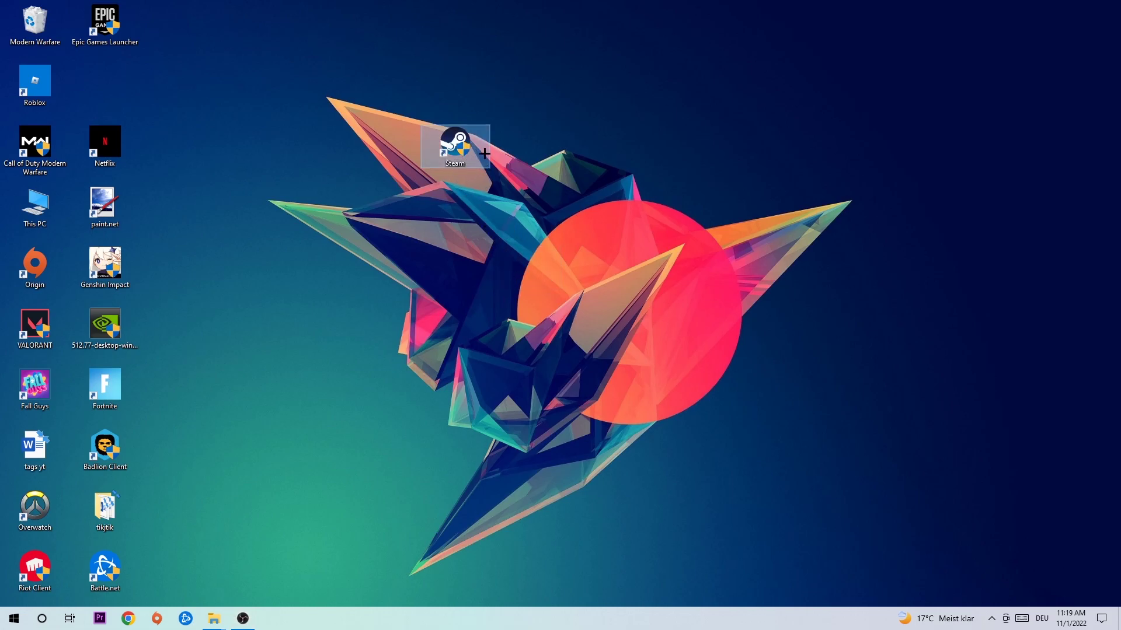